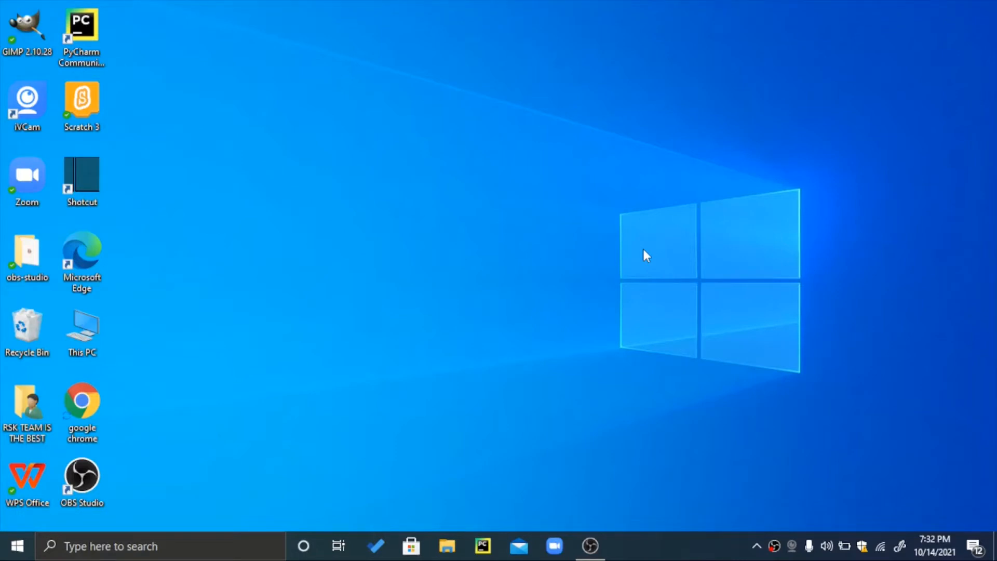
Open Google Chrome and go to canva.com.
{"action": "double_click", "coordinate": [87, 422]}
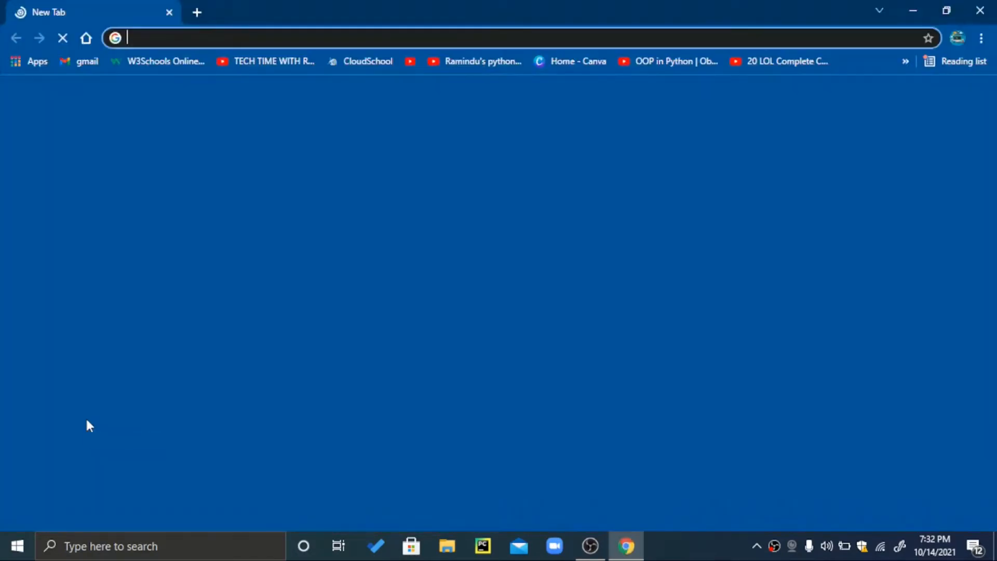
{"action": "type", "text": "canva"}
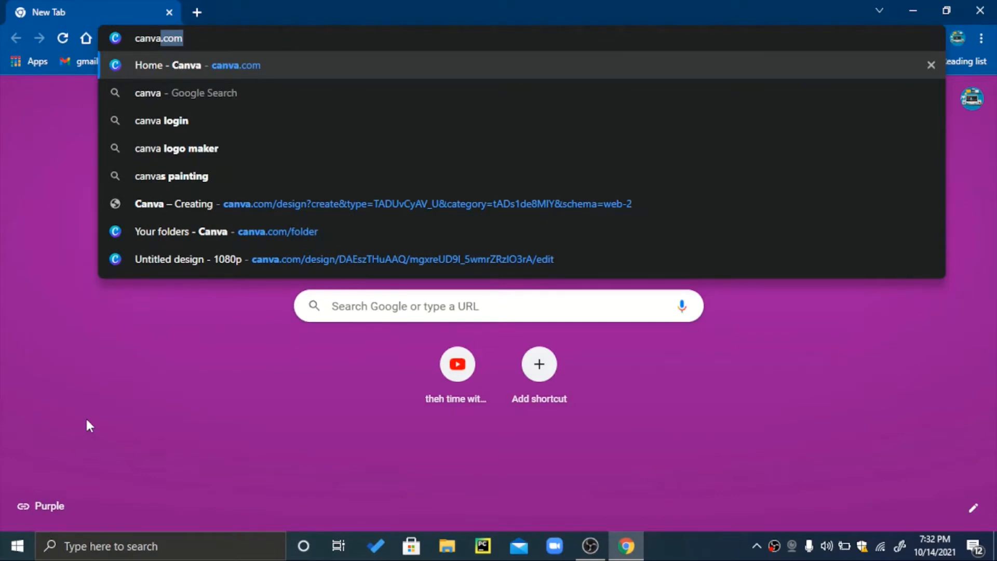
{"action": "type", "text": ".com"}
{"action": "key", "text": "Return"}
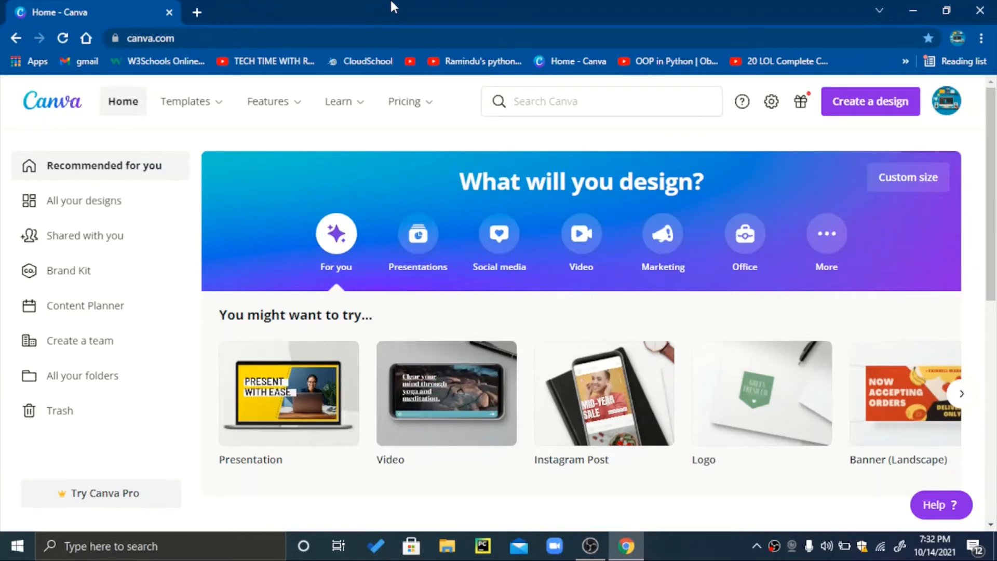
Create a new Video design and apply the first page of the recently used Technika Tribe sci-fi intro template.
{"action": "left_click", "coordinate": [870, 110]}
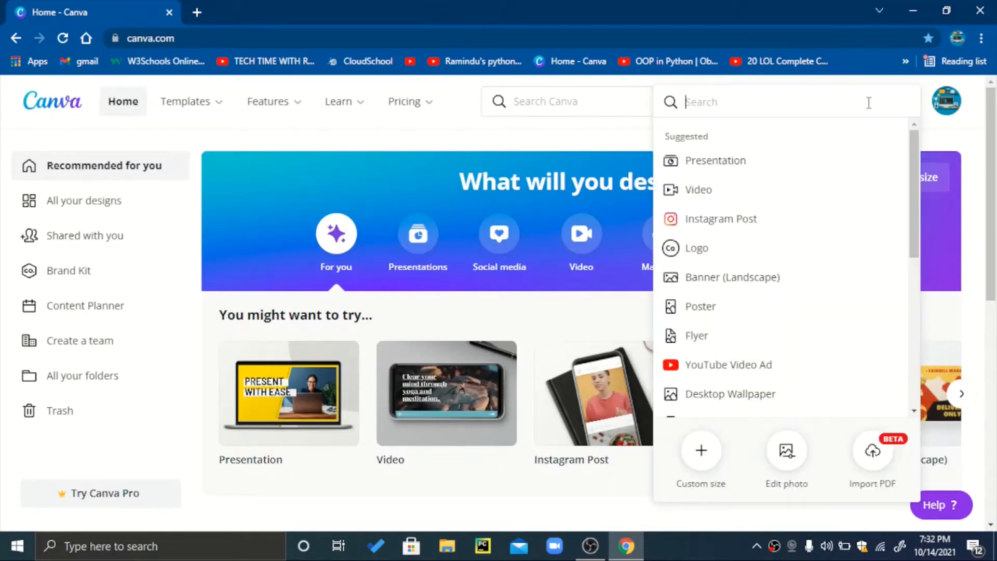
{"action": "left_click", "coordinate": [758, 193]}
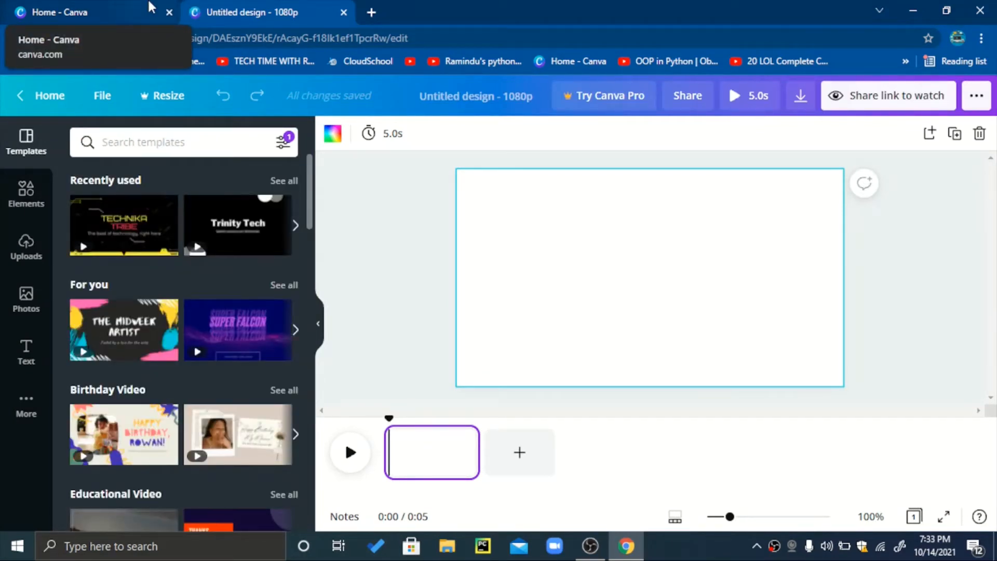
{"action": "left_click", "coordinate": [151, 7]}
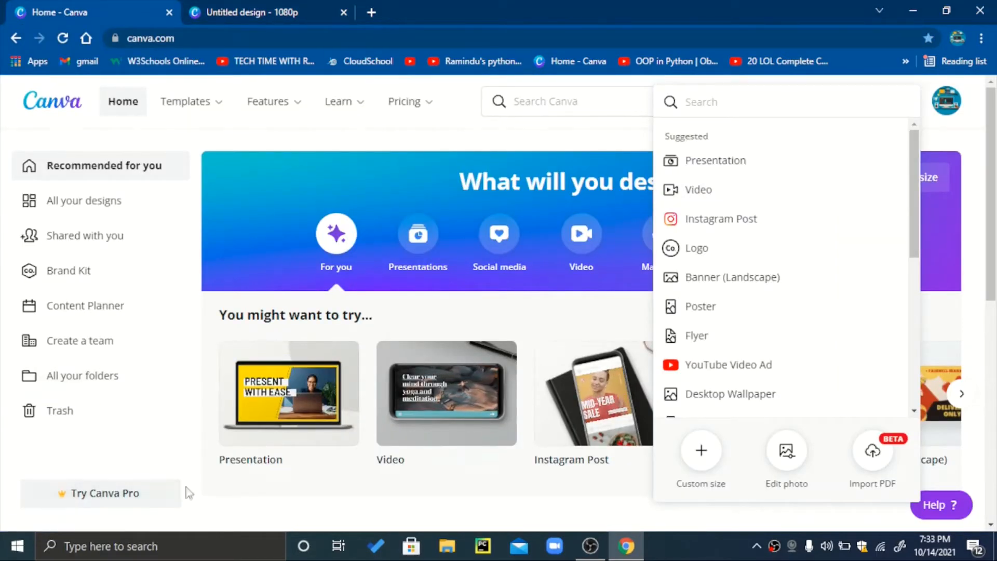
{"action": "left_click", "coordinate": [235, 8]}
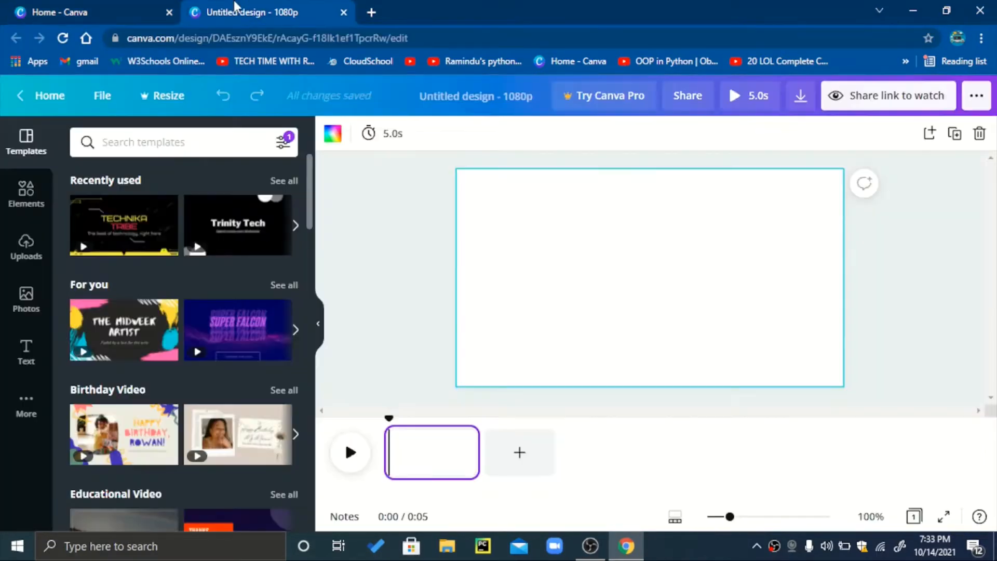
{"action": "left_click", "coordinate": [113, 225]}
{"action": "left_click", "coordinate": [113, 225]}
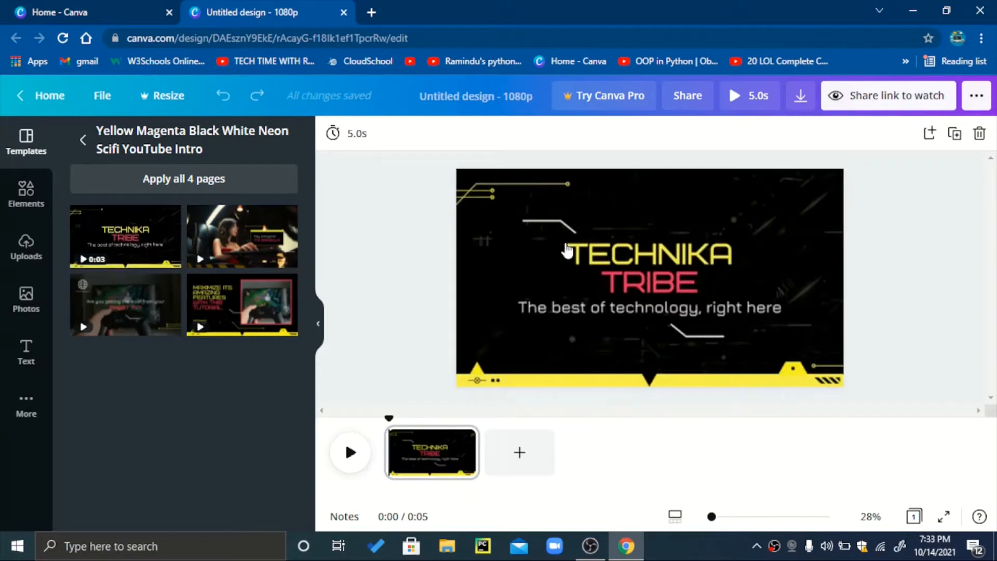
Replace the "TECHNIKA TRIBE" title with the channel owner's full name in capitals, split over two lines.
{"action": "left_click", "coordinate": [685, 273]}
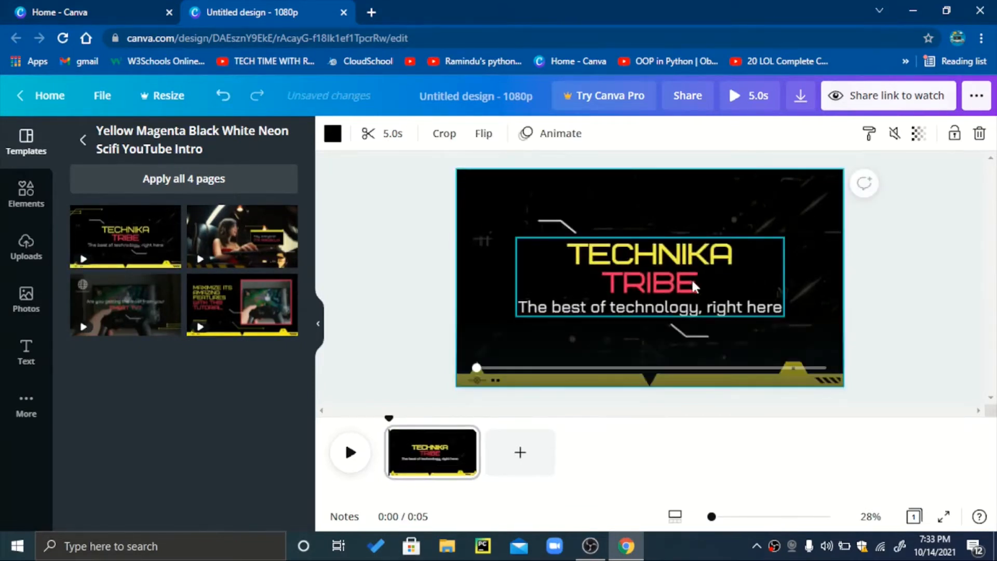
{"action": "left_click", "coordinate": [693, 279]}
{"action": "double_click", "coordinate": [693, 278]}
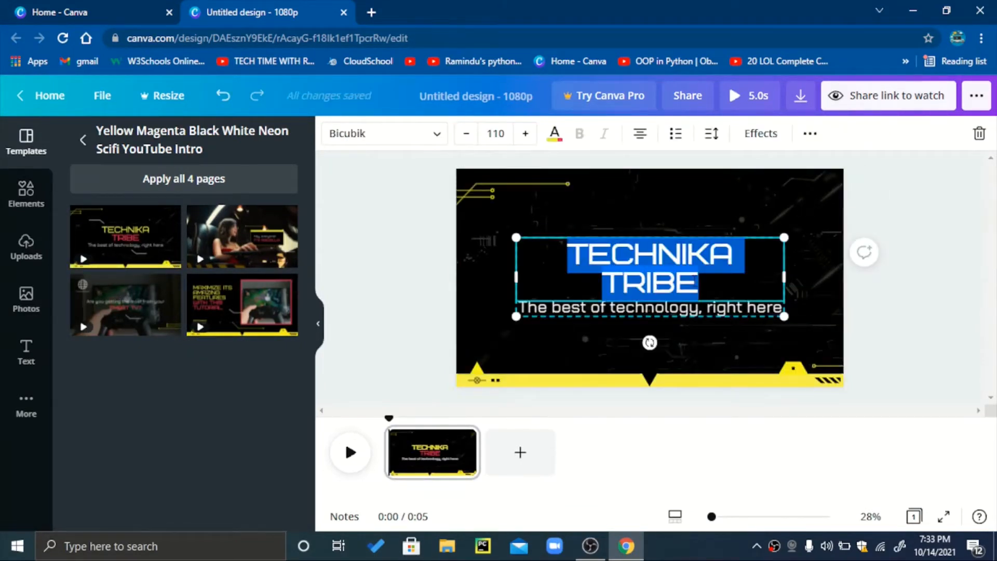
{"action": "key", "text": "BackSpace"}
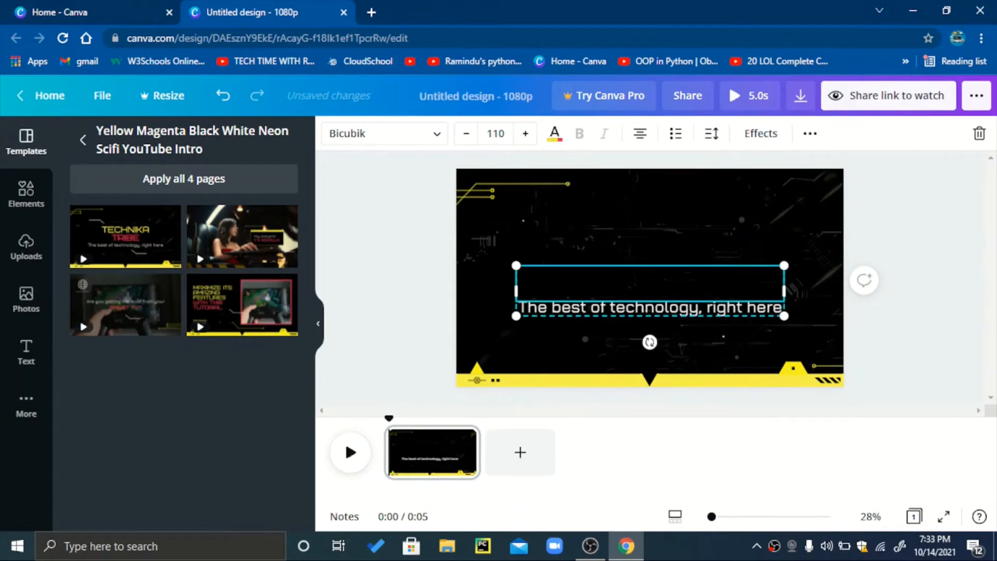
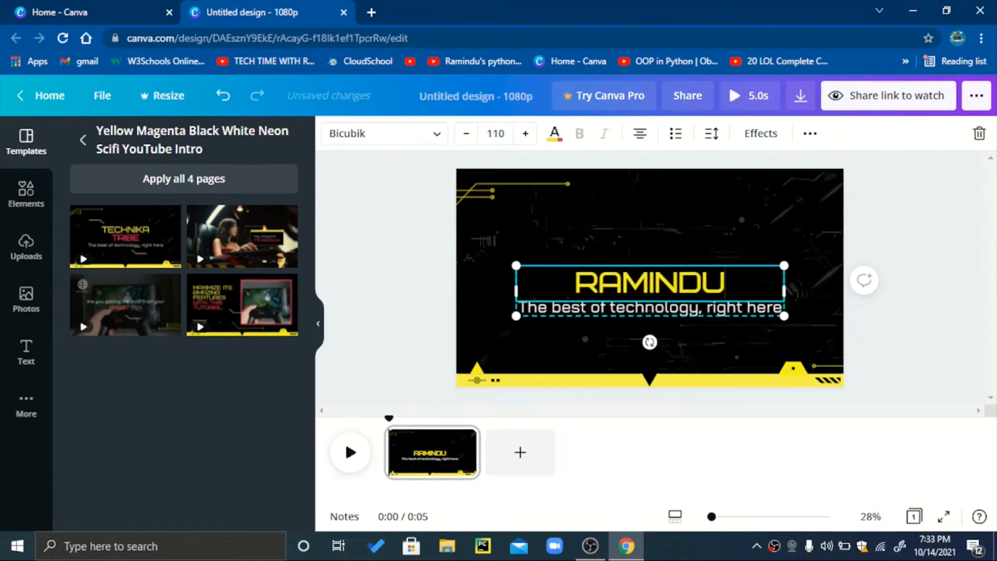
{"action": "key", "text": "Return"}
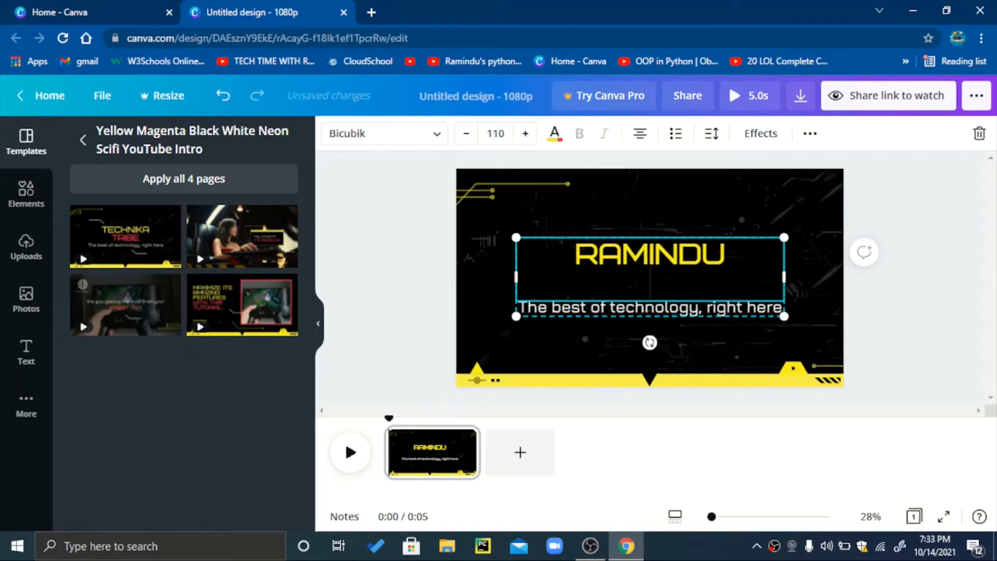
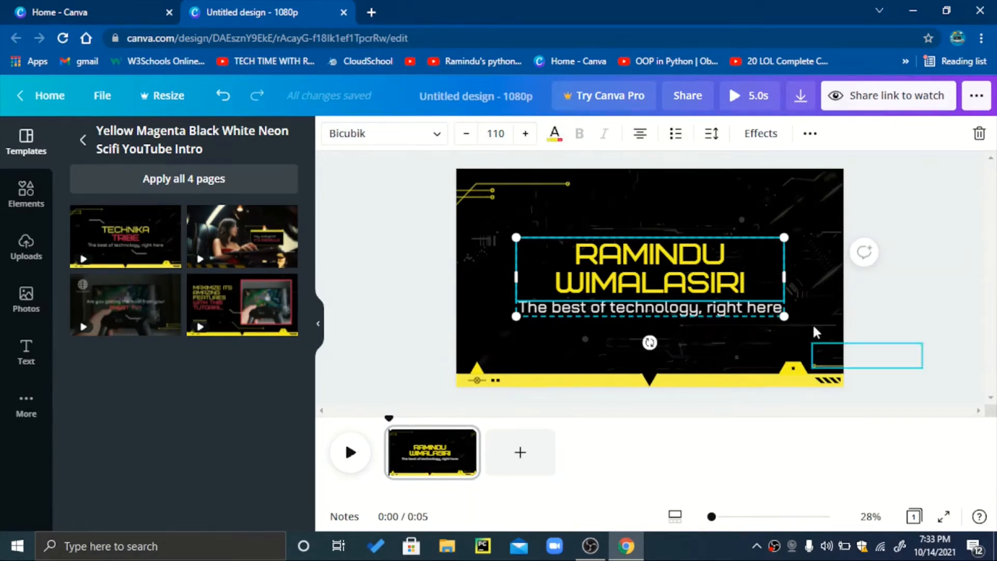
Replace the tagline under the title with "weekly uploading tech videos".
{"action": "double_click", "coordinate": [761, 310]}
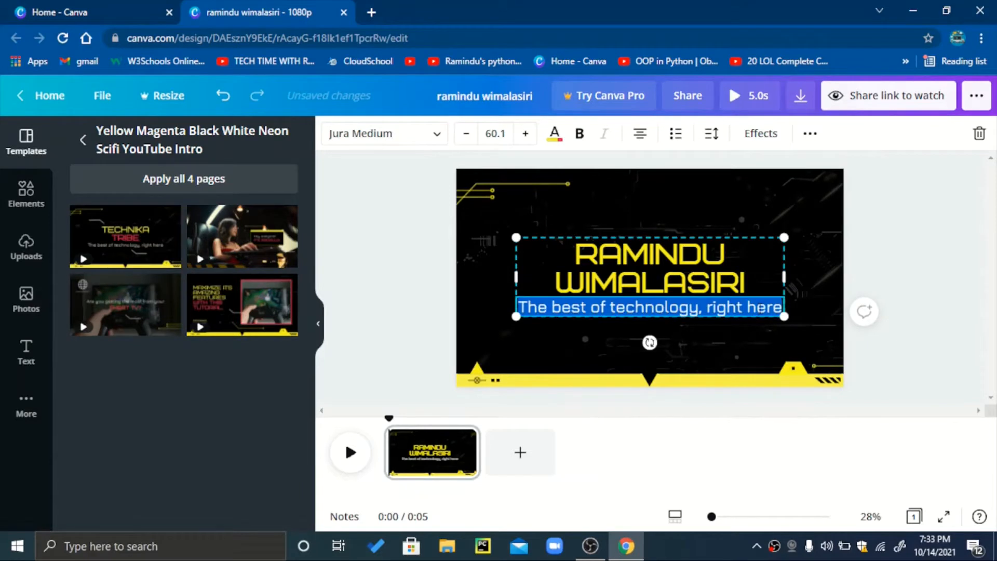
{"action": "key", "text": "BackSpace"}
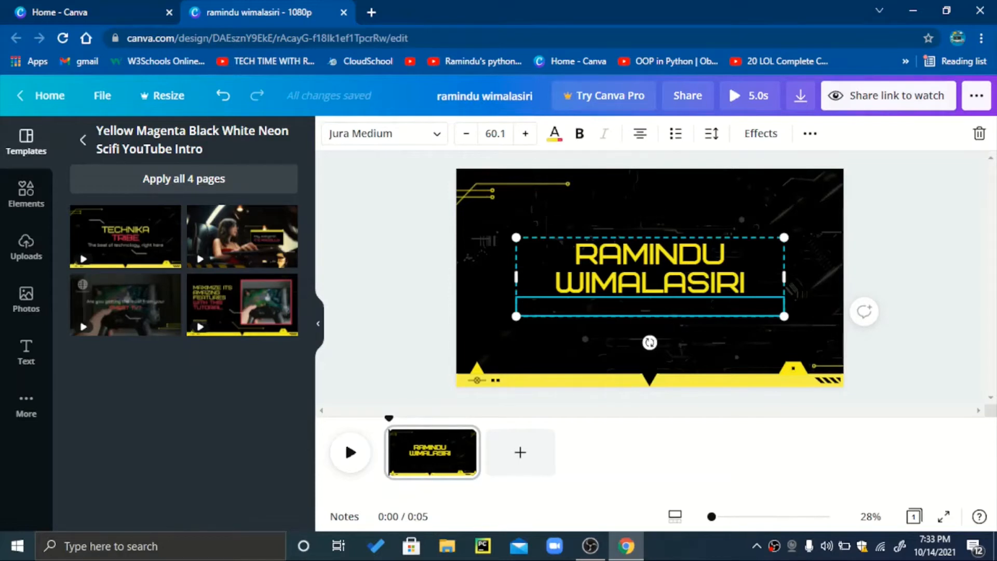
{"action": "type", "text": "weekly"}
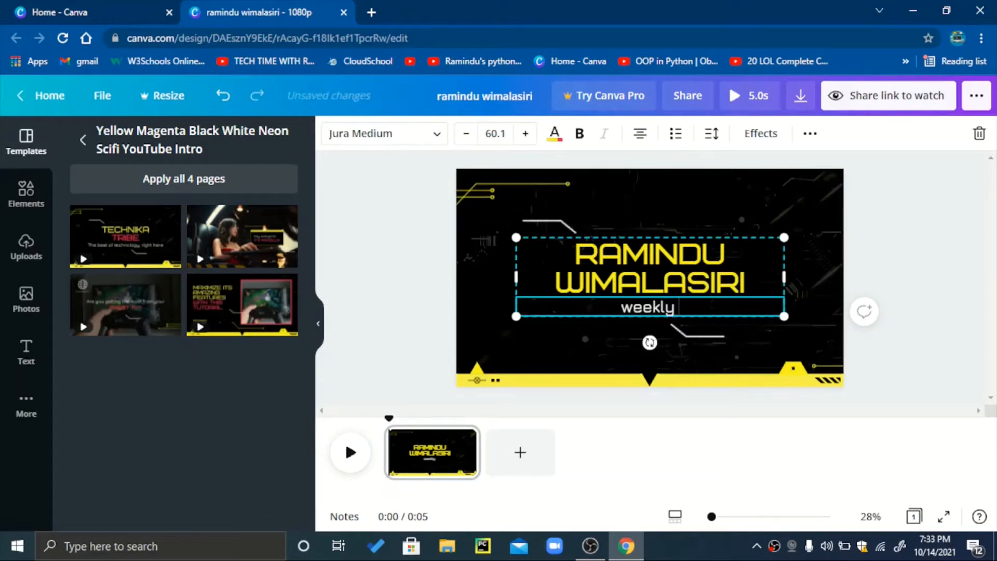
{"action": "type", "text": " u"}
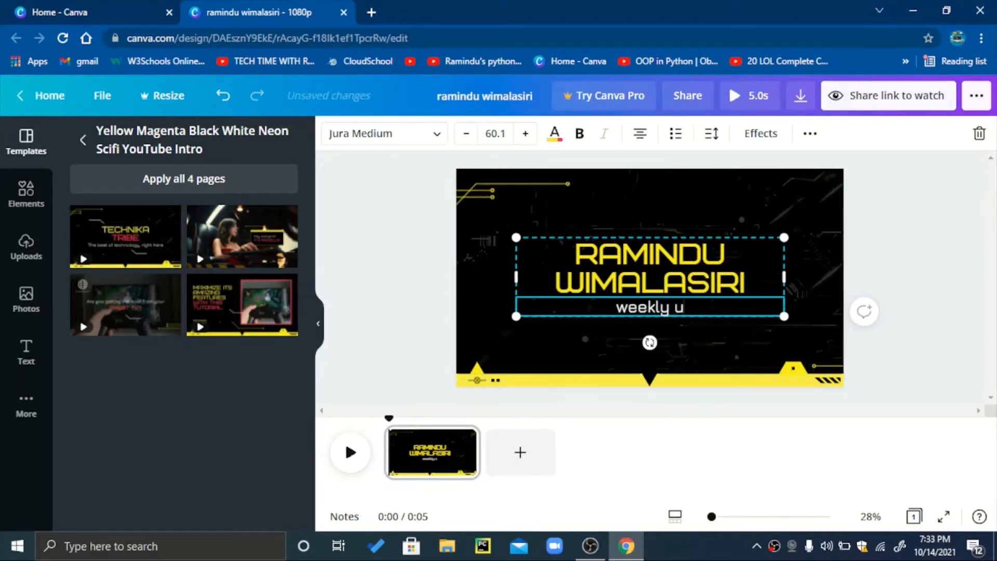
{"action": "type", "text": "ploadin"}
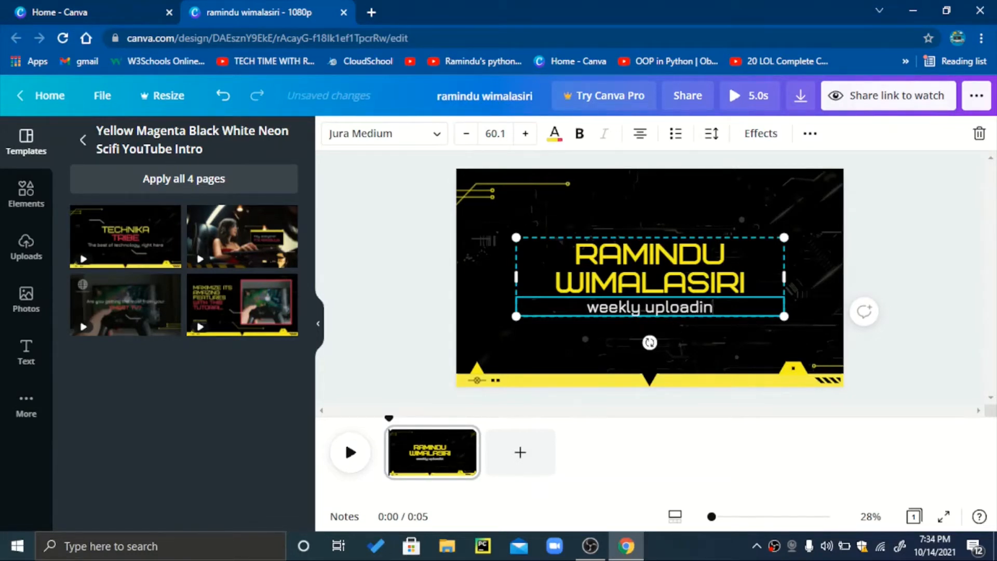
{"action": "type", "text": "g tech"}
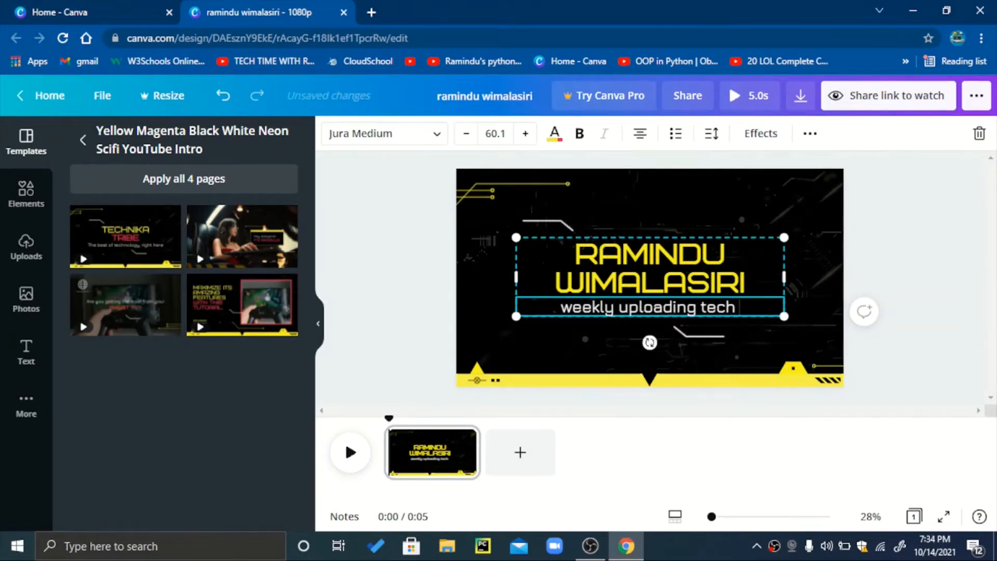
{"action": "type", "text": " videos"}
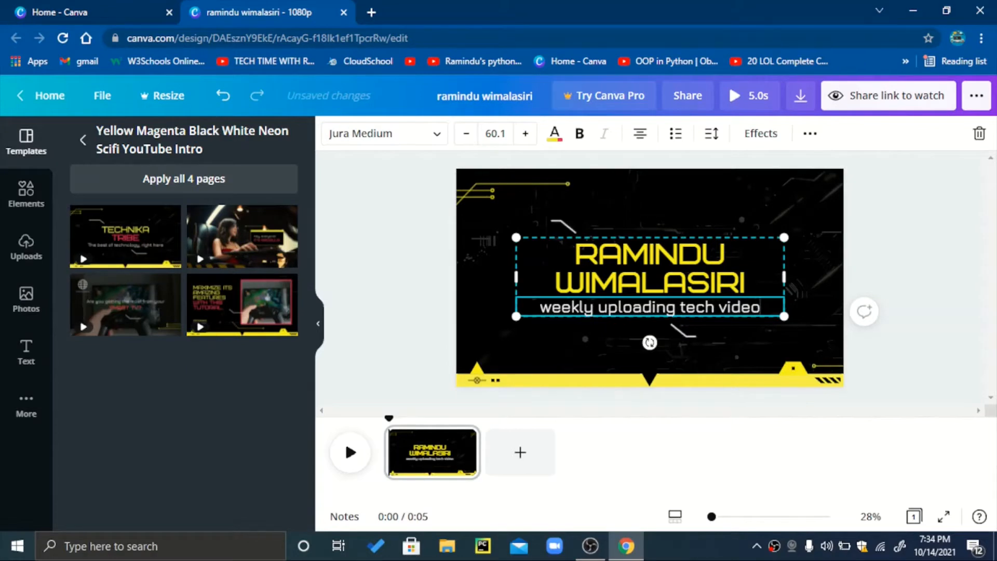
{"action": "left_click", "coordinate": [927, 325]}
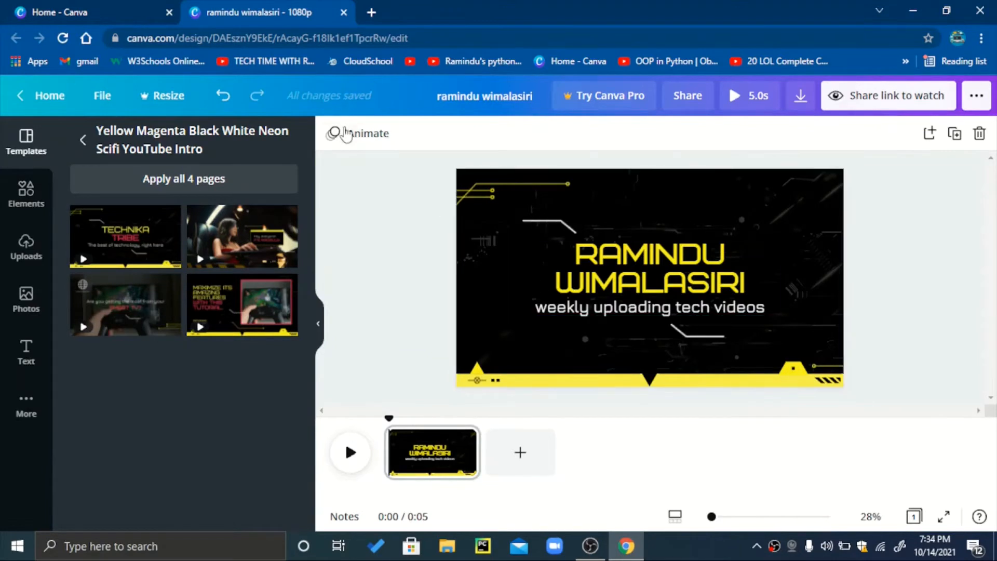
Apply the Tumble page animation to the intro page.
{"action": "left_click", "coordinate": [346, 134]}
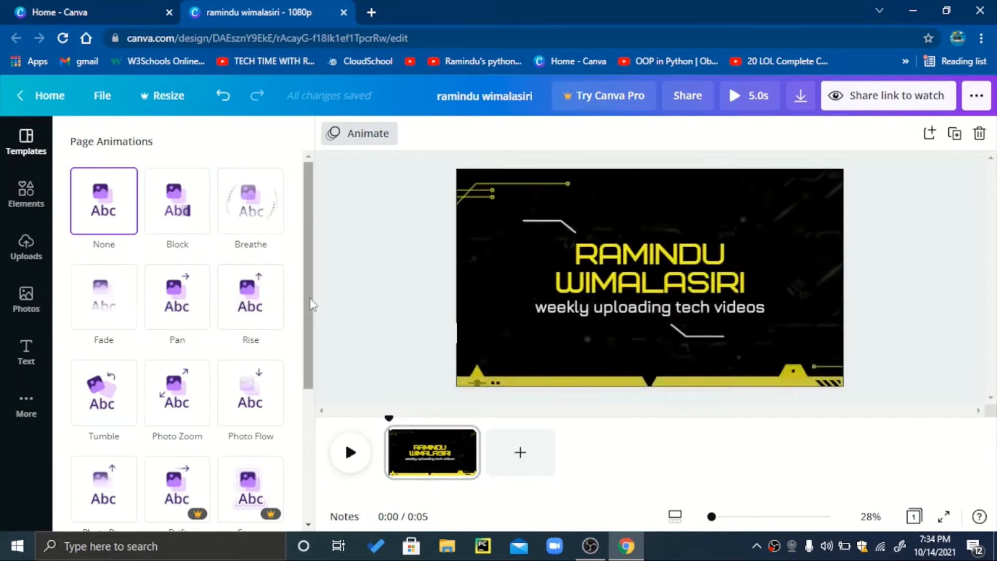
{"action": "left_click_drag", "start_coordinate": [310, 304], "coordinate": [307, 344]}
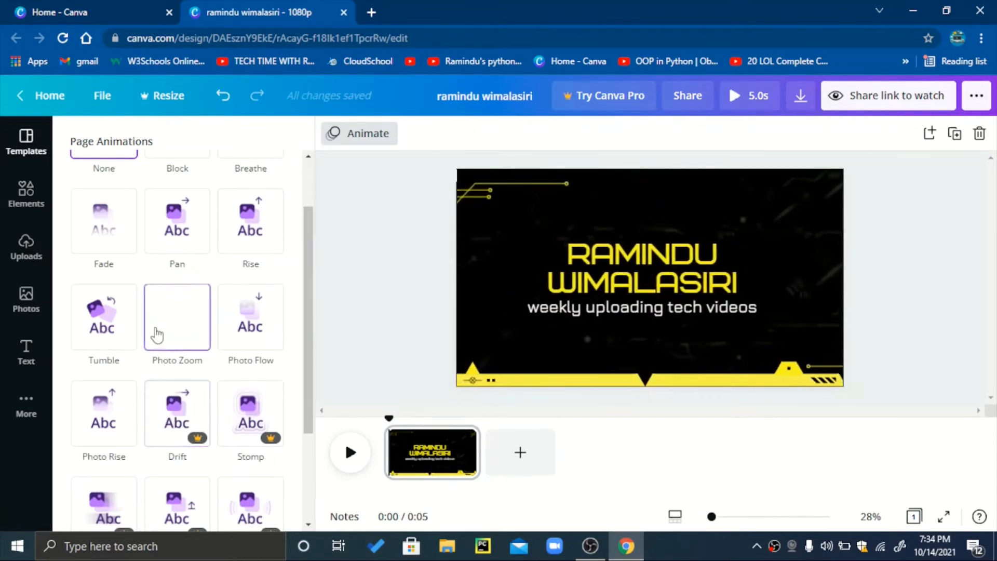
{"action": "left_click", "coordinate": [119, 337]}
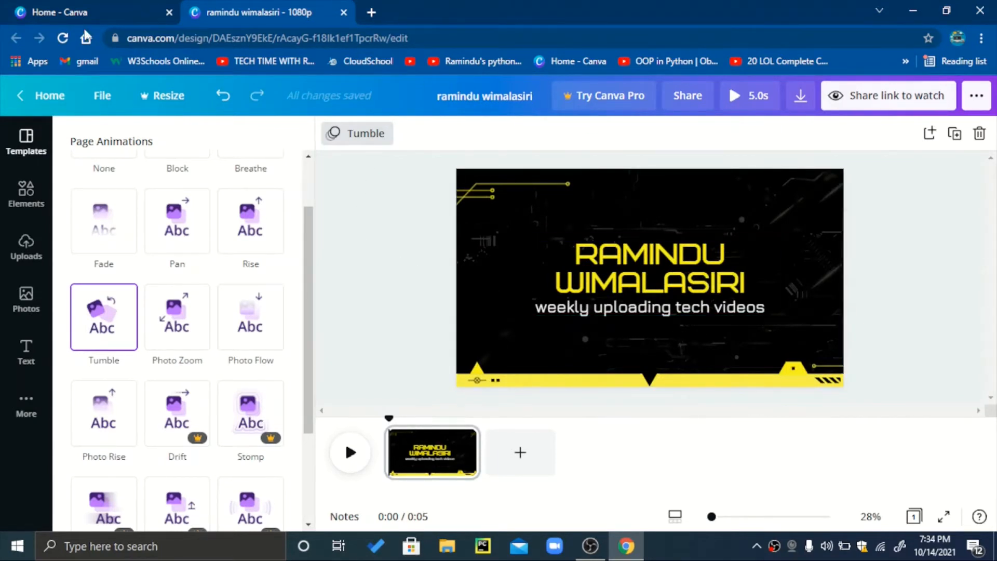
Add the laptop graphic from the recently used elements to the page and recolour it white.
{"action": "left_click", "coordinate": [11, 189]}
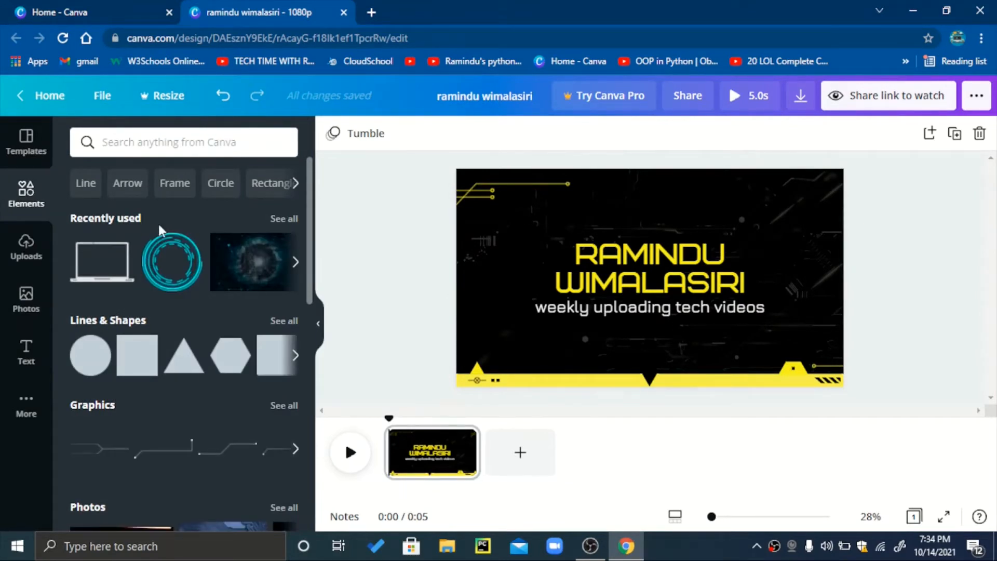
{"action": "left_click", "coordinate": [91, 283]}
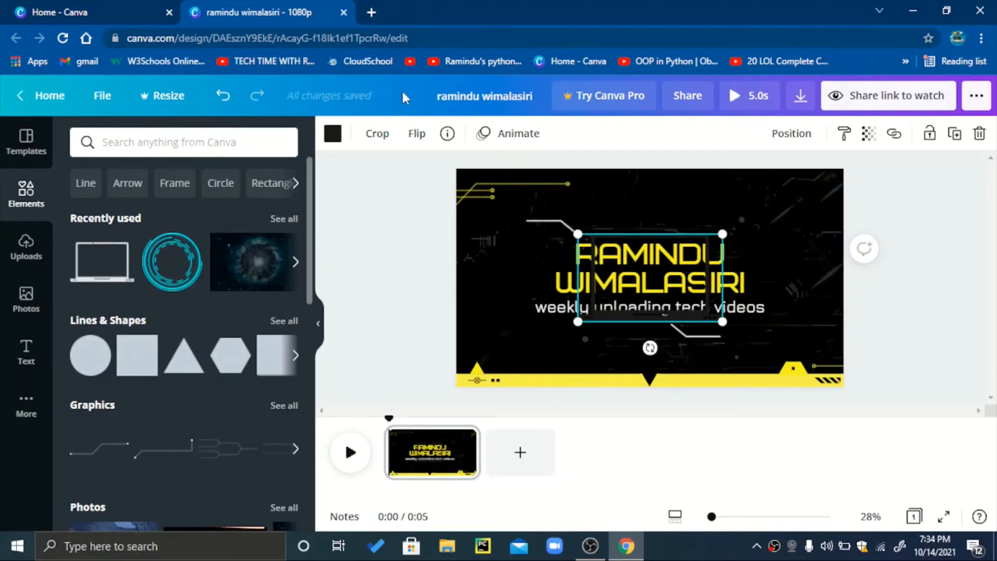
{"action": "left_click", "coordinate": [333, 134]}
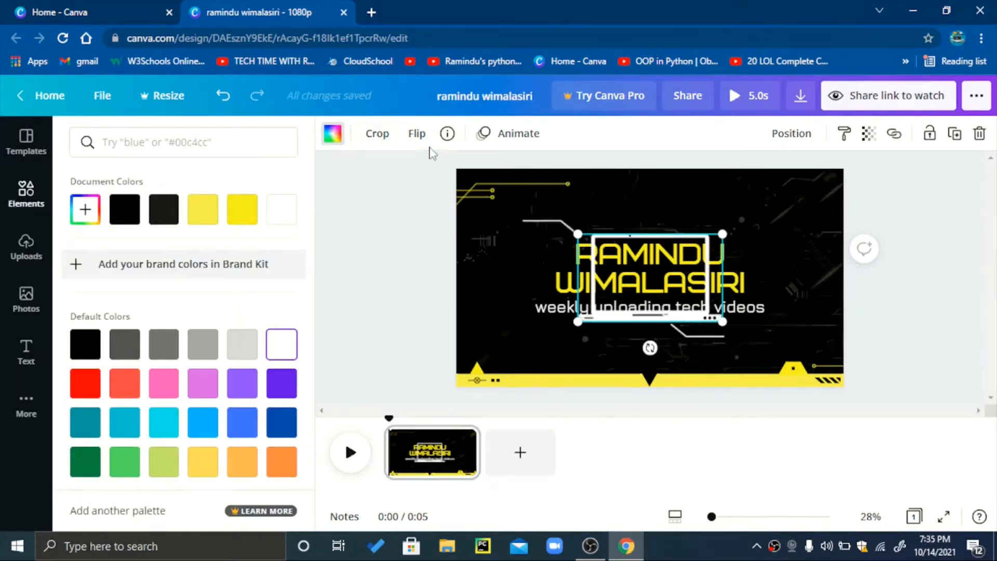
Try the Pan animation on the laptop graphic and set its element animation to Tumble.
{"action": "left_click", "coordinate": [524, 136]}
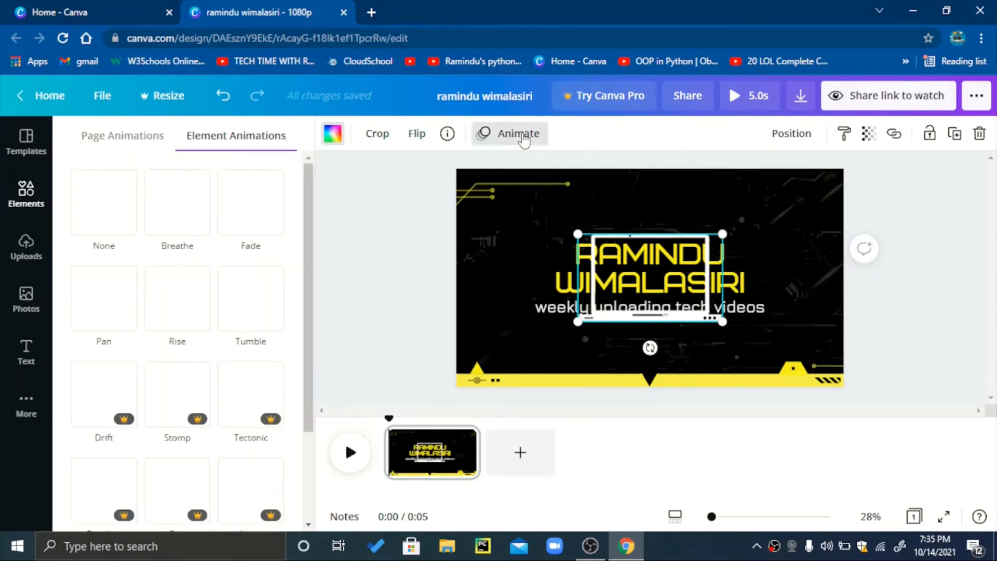
{"action": "left_click", "coordinate": [232, 319]}
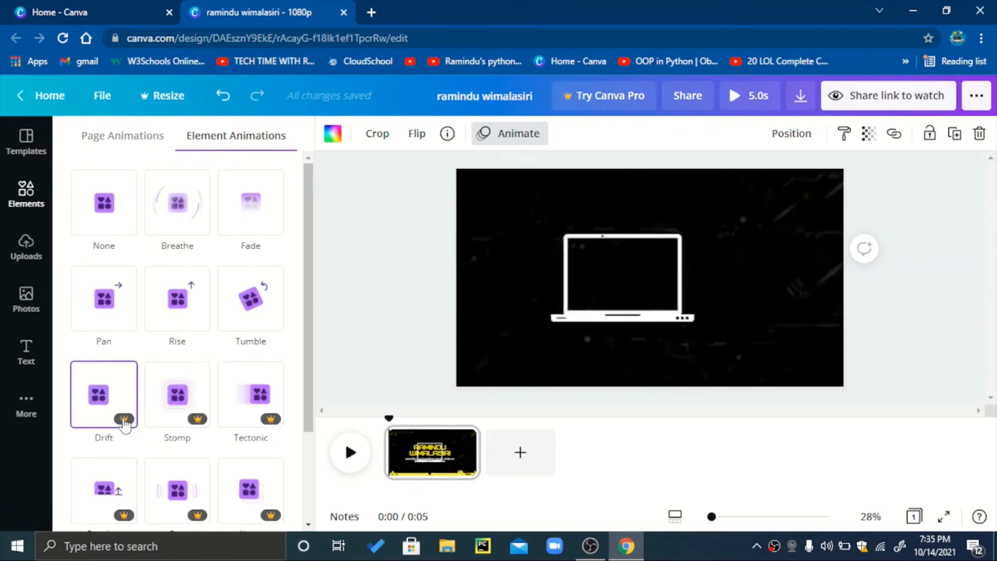
{"action": "left_click", "coordinate": [108, 311]}
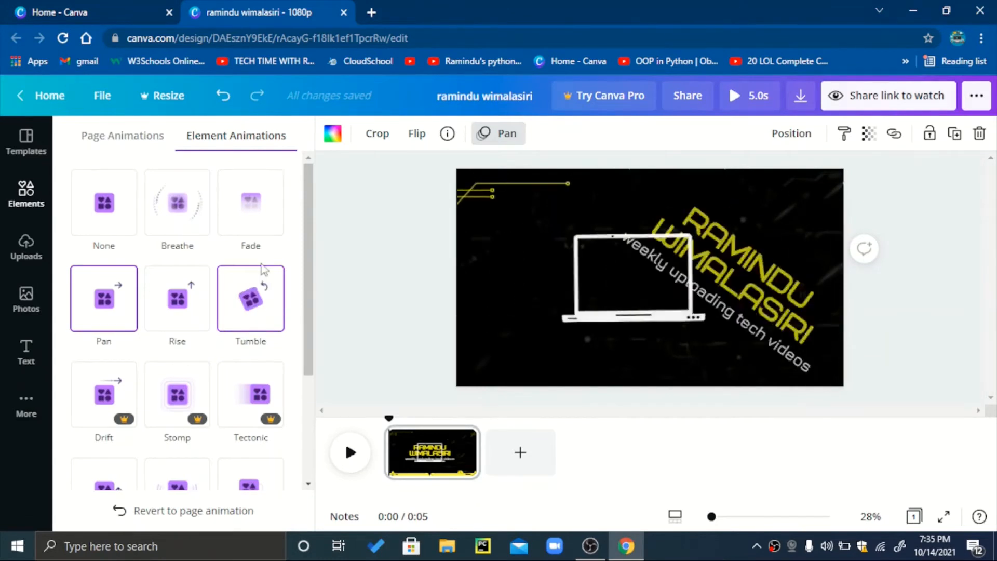
{"action": "left_click", "coordinate": [239, 303]}
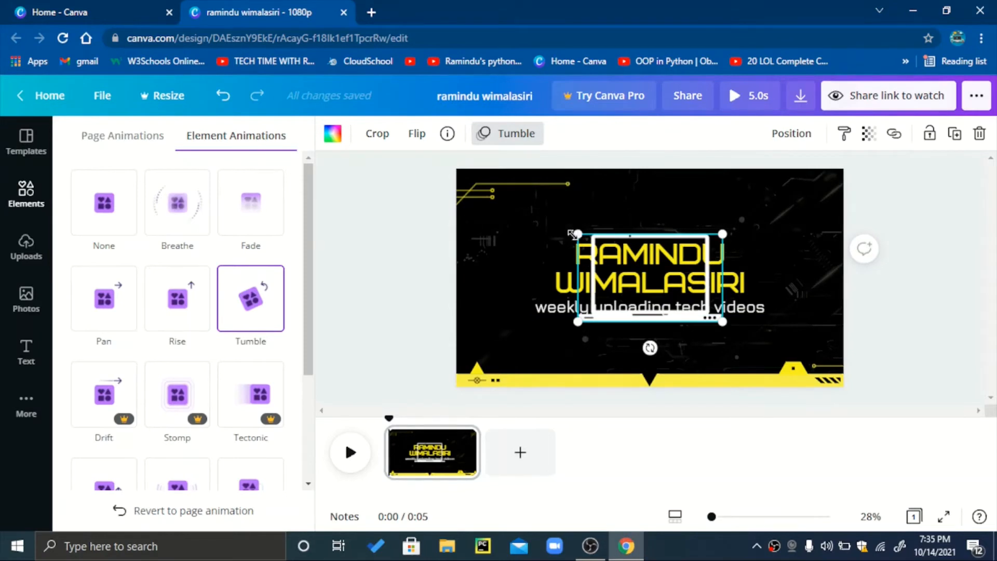
Enlarge the laptop graphic and reposition it so its screen frames the title and tagline.
{"action": "left_click_drag", "start_coordinate": [572, 234], "coordinate": [518, 201]}
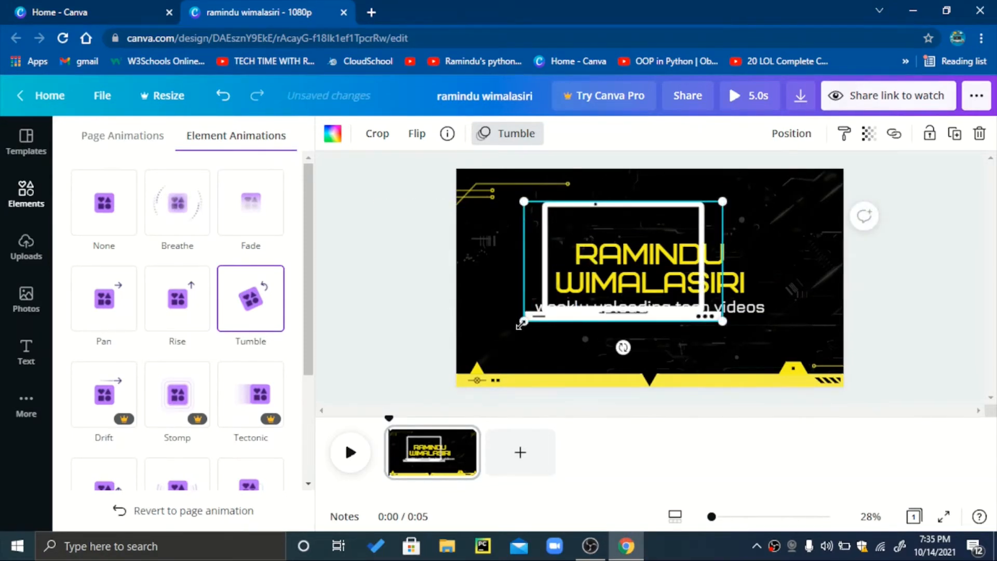
{"action": "left_click_drag", "start_coordinate": [521, 323], "coordinate": [457, 362]}
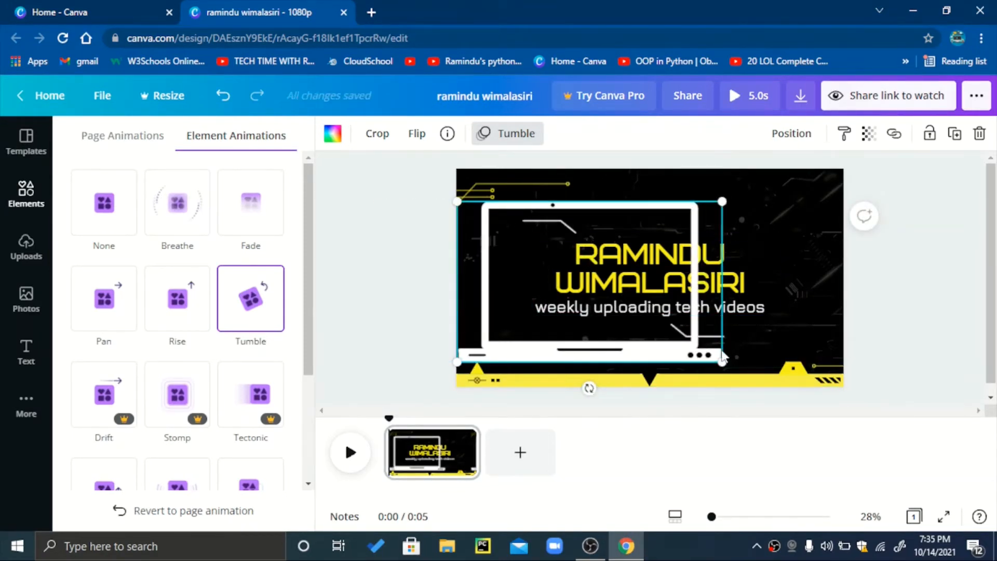
{"action": "left_click_drag", "start_coordinate": [723, 358], "coordinate": [754, 381]}
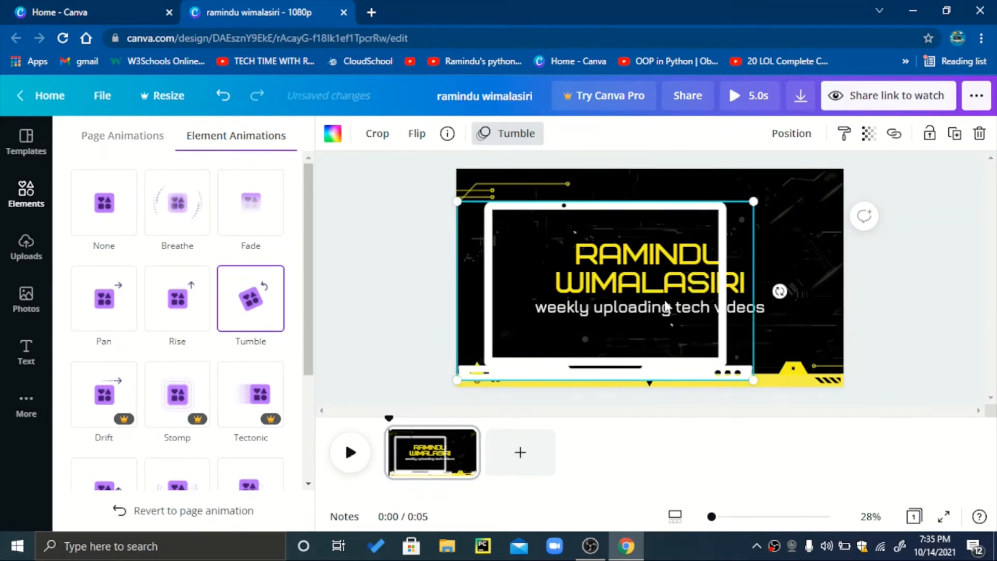
{"action": "left_click_drag", "start_coordinate": [665, 305], "coordinate": [710, 299]}
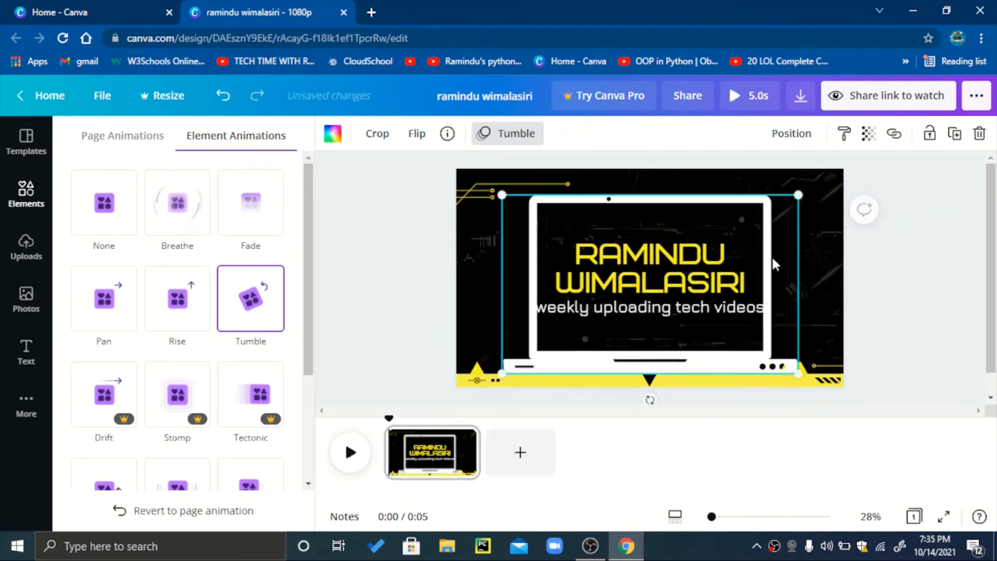
{"action": "left_click_drag", "start_coordinate": [802, 190], "coordinate": [809, 187]}
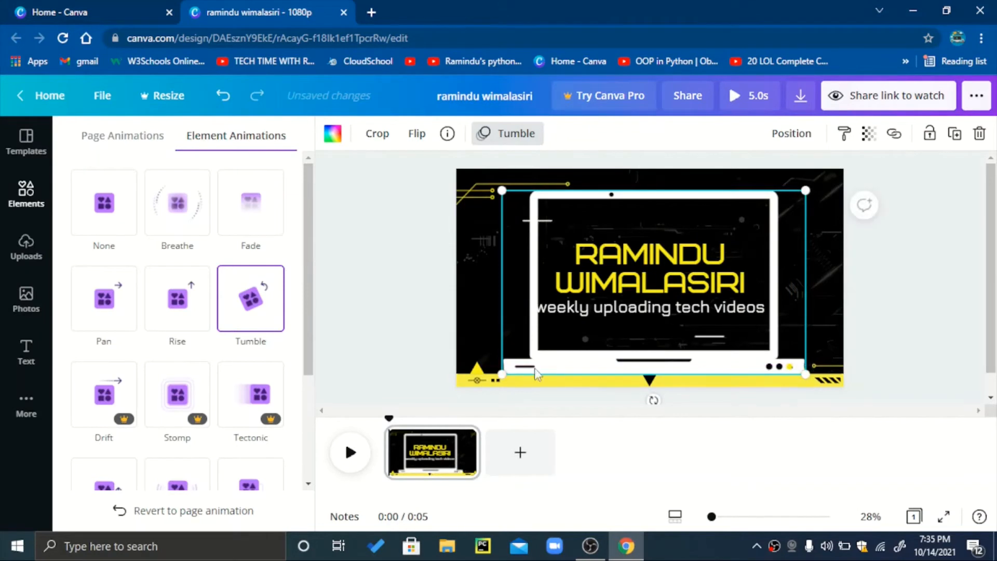
{"action": "left_click_drag", "start_coordinate": [503, 374], "coordinate": [489, 382]}
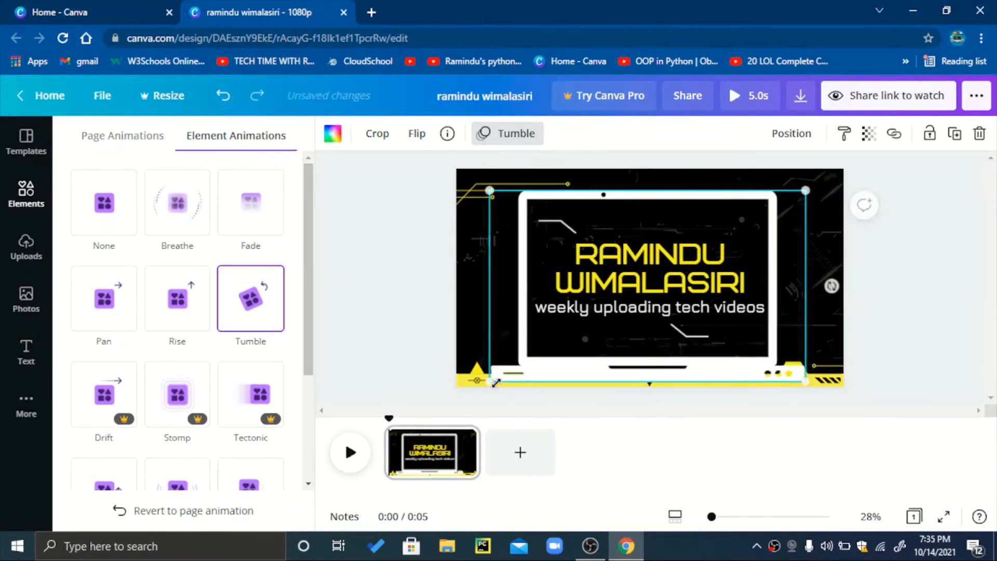
{"action": "left_click", "coordinate": [923, 334]}
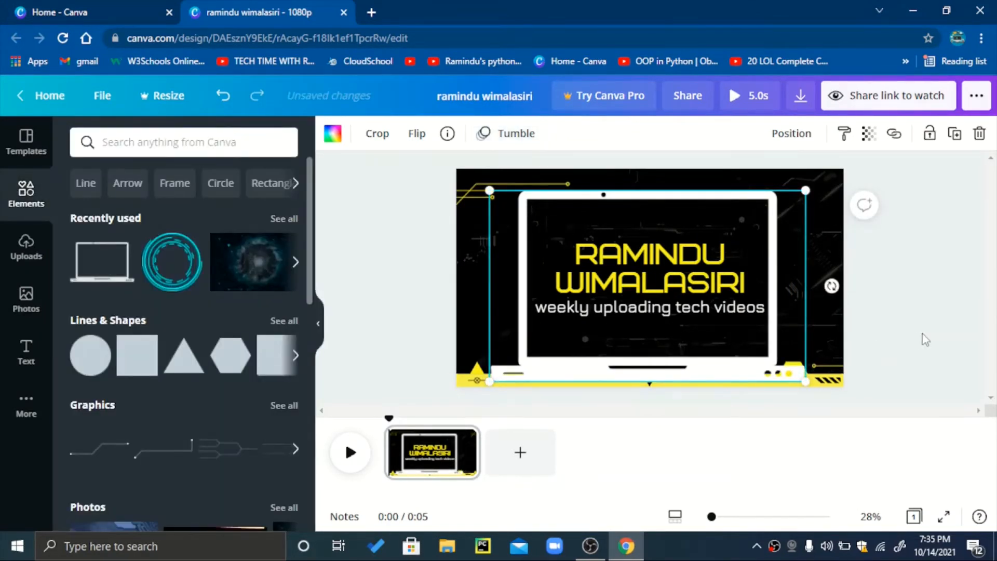
{"action": "left_click", "coordinate": [24, 253]}
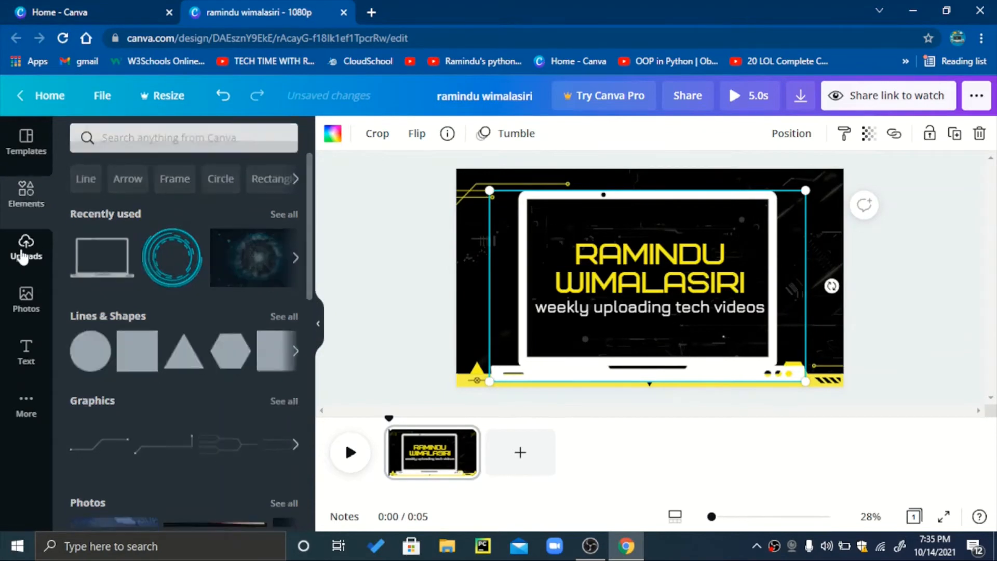
{"action": "left_click", "coordinate": [16, 298]}
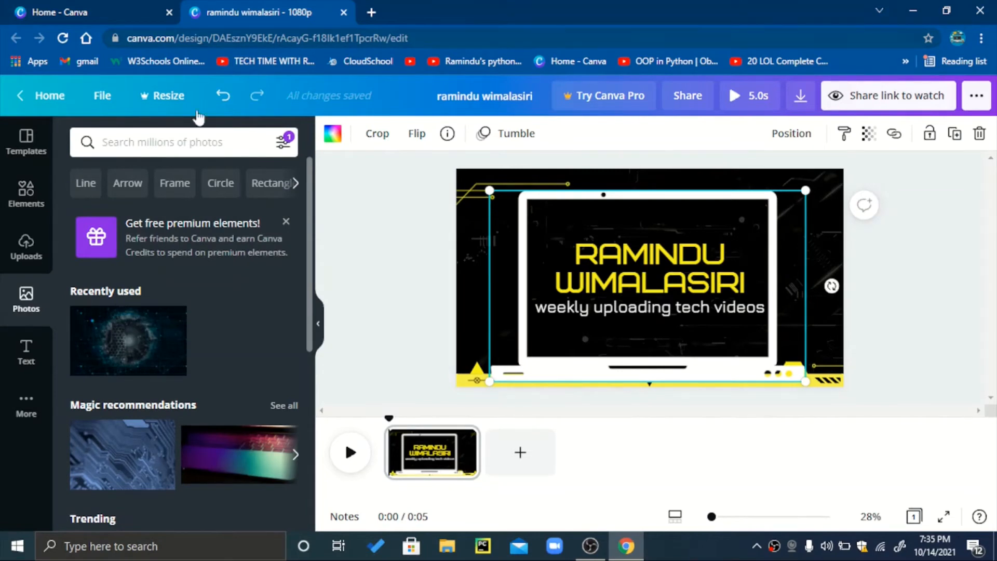
{"action": "left_click", "coordinate": [3, 358]}
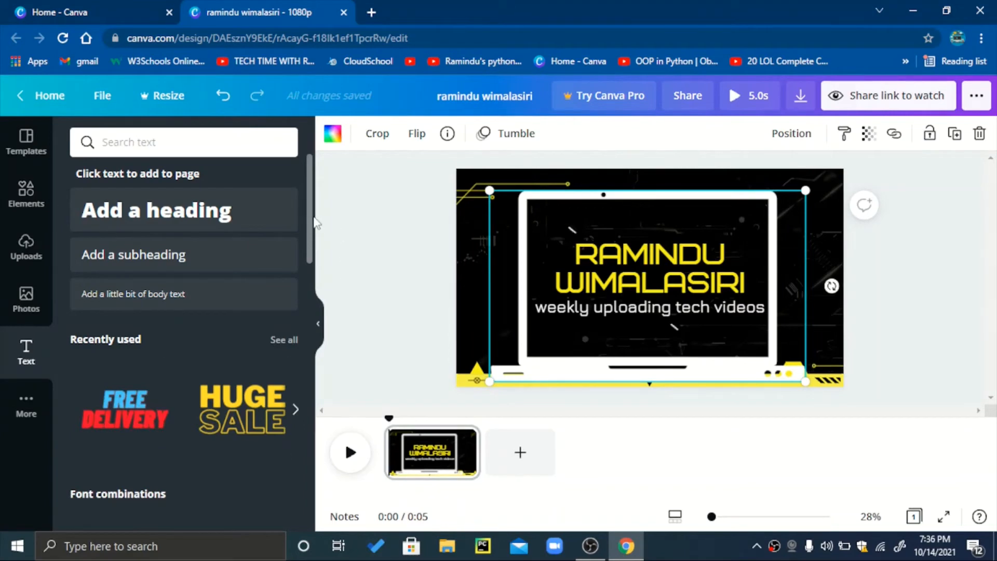
{"action": "scroll", "coordinate": [311, 260], "scroll_direction": "down", "scroll_amount": 2}
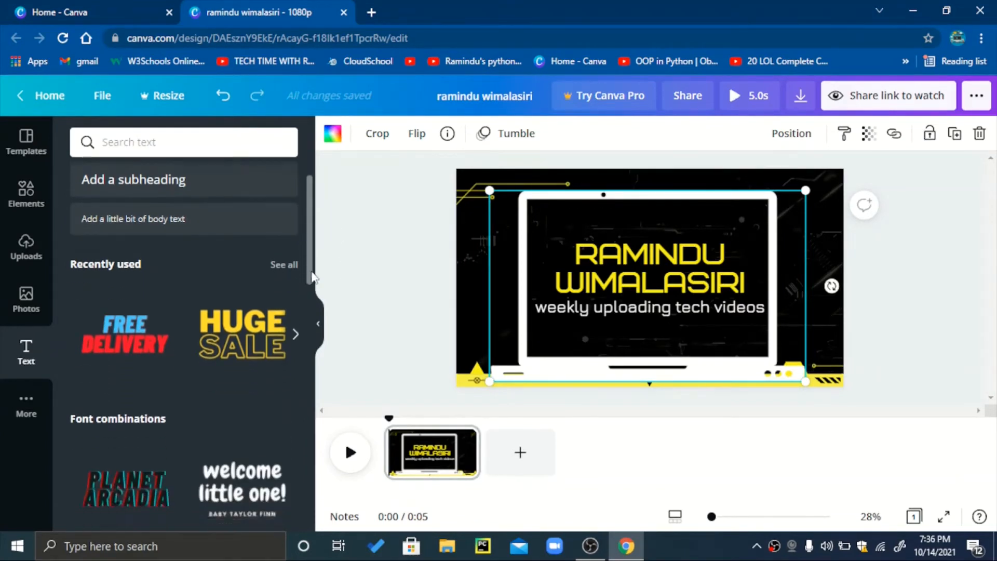
{"action": "scroll", "coordinate": [313, 297], "scroll_direction": "down", "scroll_amount": 4}
{"action": "scroll", "coordinate": [313, 314], "scroll_direction": "up", "scroll_amount": 6}
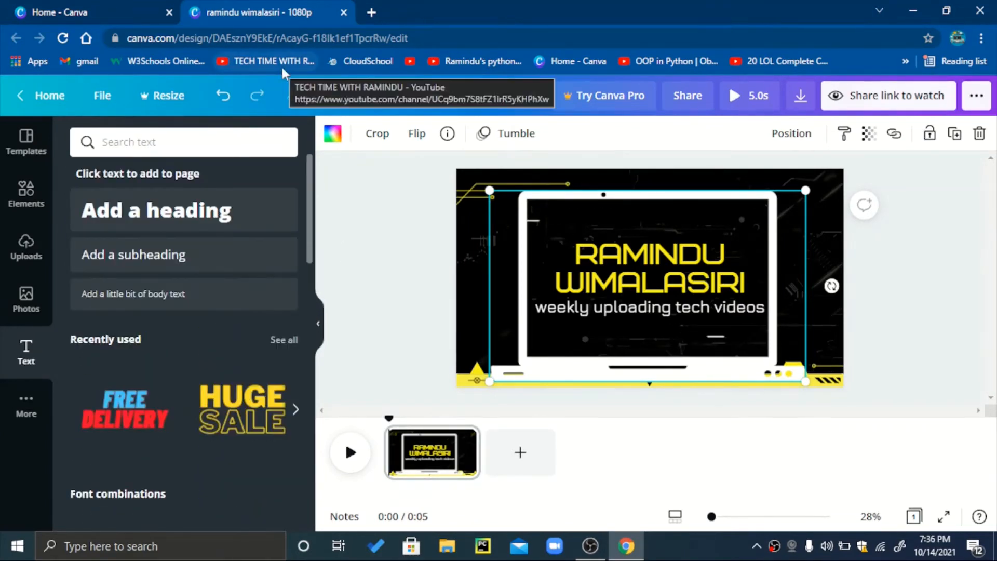
Preview the intro video in the player, close the preview and deselect the laptop graphic.
{"action": "left_click", "coordinate": [731, 97]}
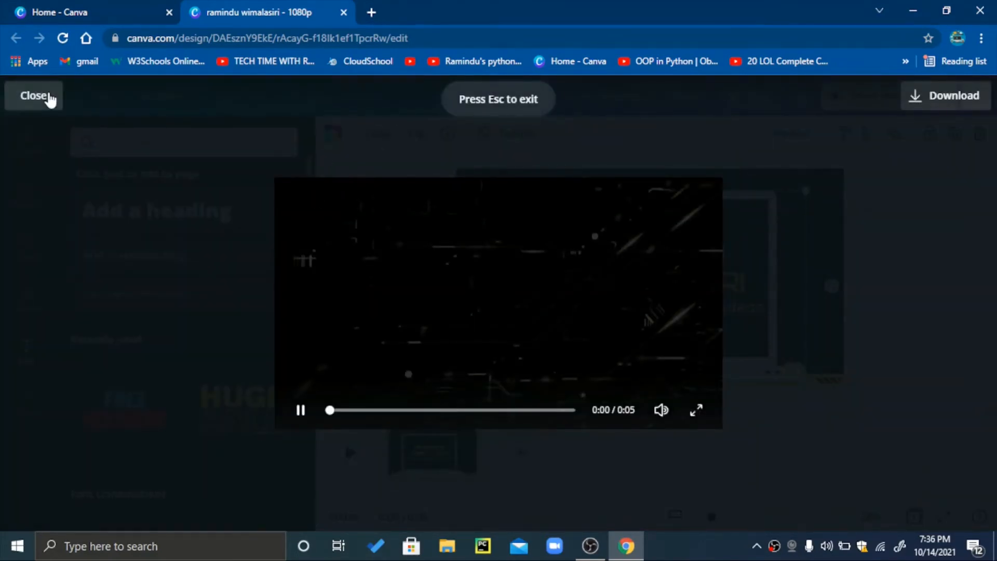
{"action": "left_click", "coordinate": [48, 97]}
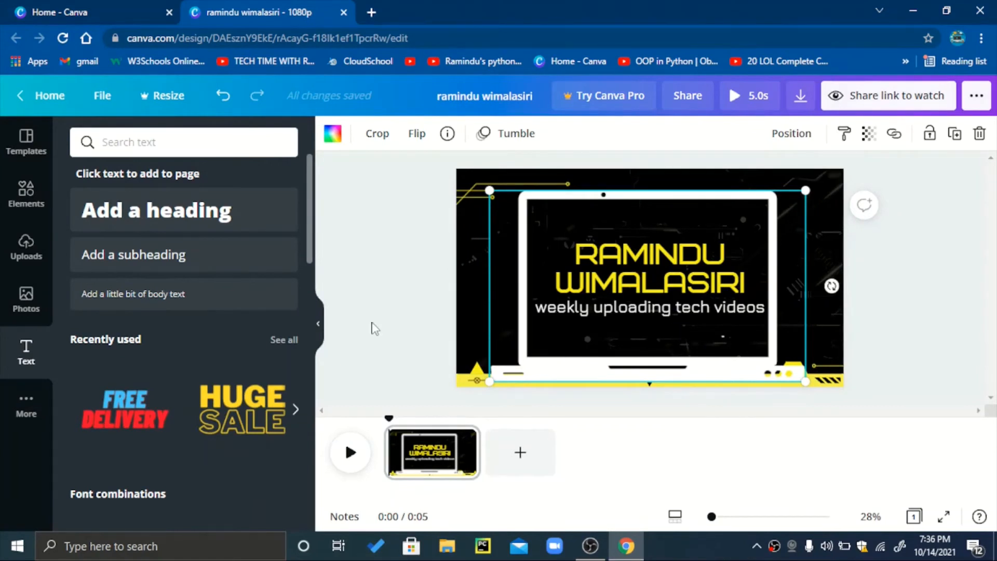
{"action": "left_click", "coordinate": [410, 155]}
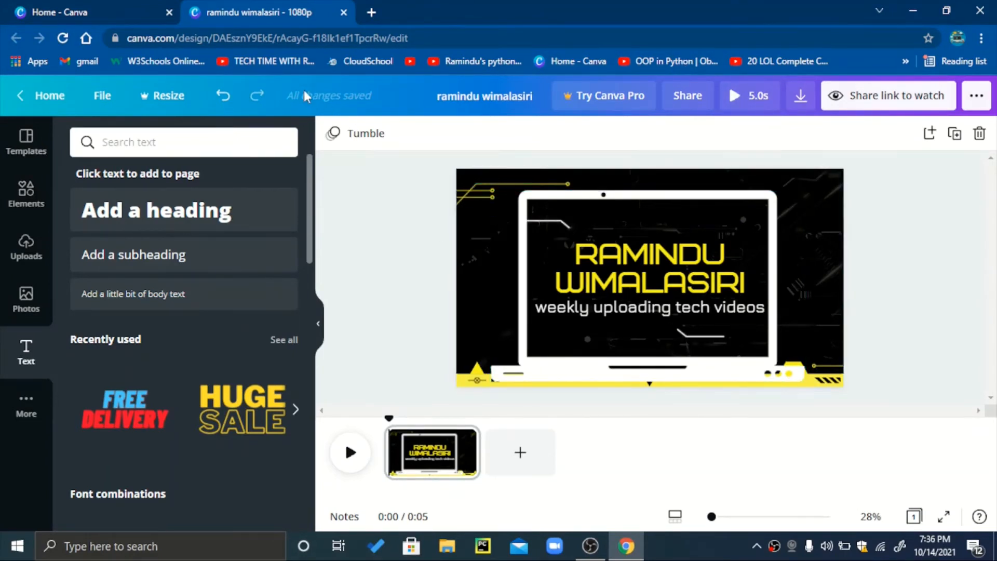
Set the duration of the intro's background video clip to 6.0 seconds.
{"action": "left_click", "coordinate": [34, 150]}
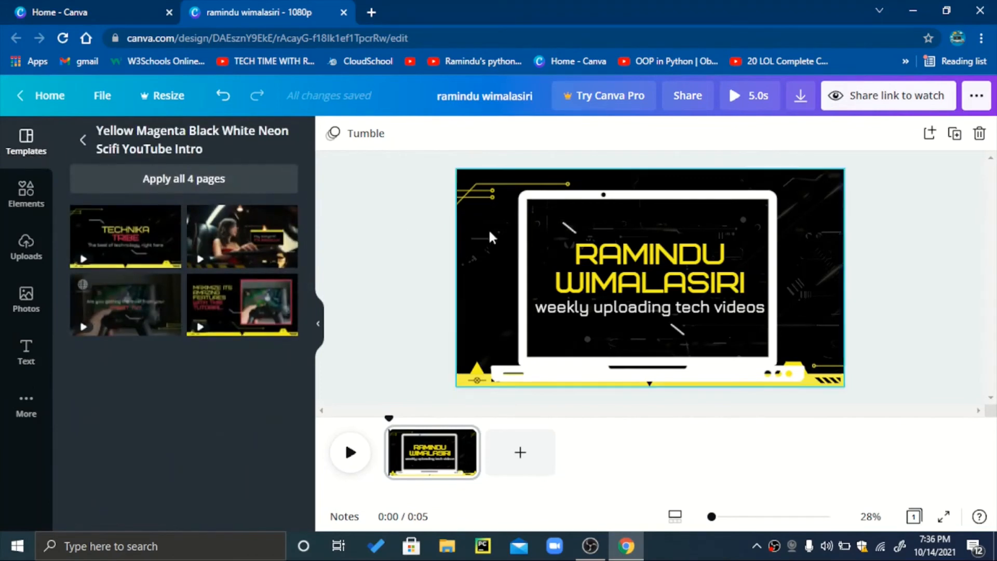
{"action": "left_click", "coordinate": [472, 254]}
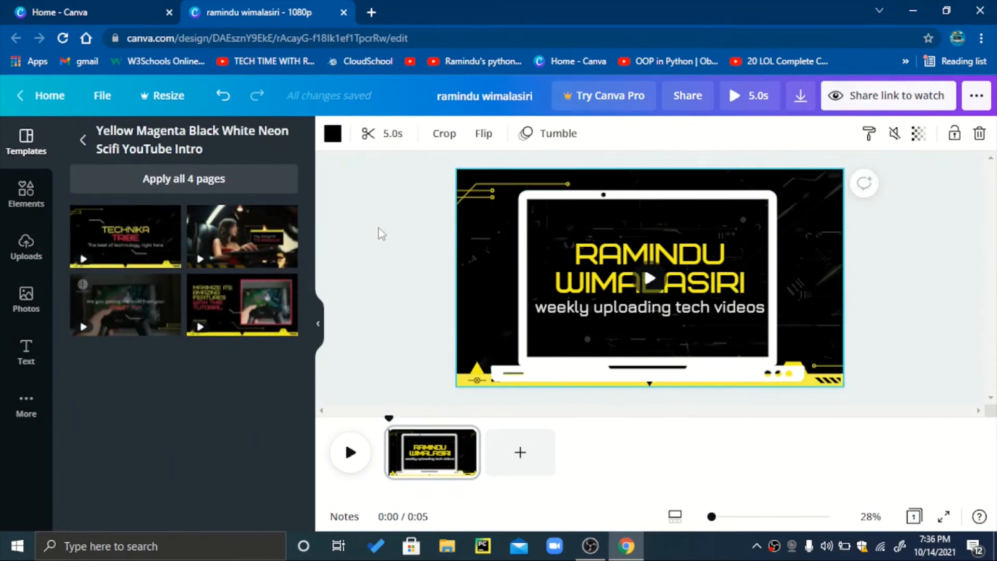
{"action": "left_click", "coordinate": [391, 142]}
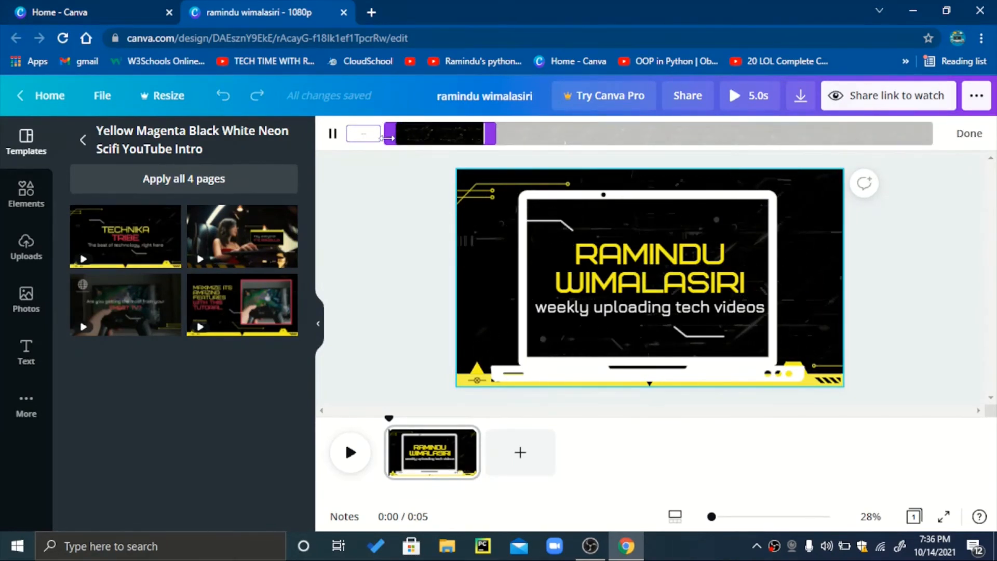
{"action": "type", "text": "6"}
{"action": "key", "text": "Return"}
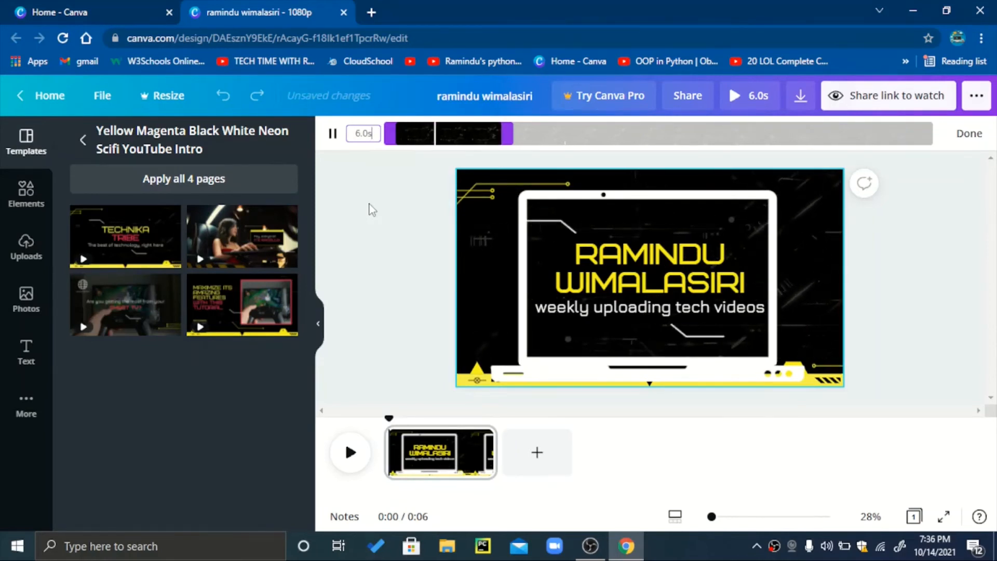
Download the intro as an MP4 video and close the browser window.
{"action": "left_click", "coordinate": [801, 97]}
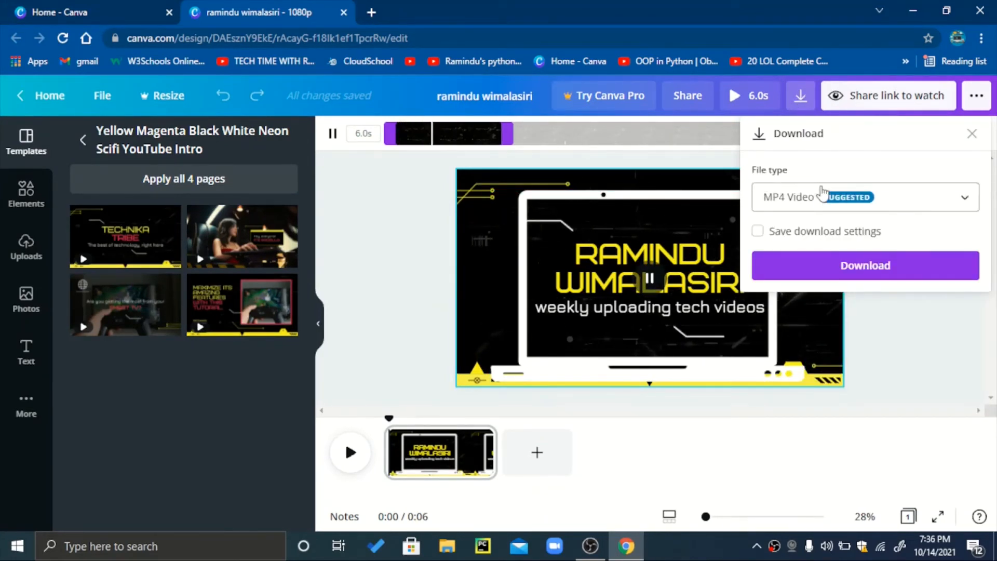
{"action": "left_click", "coordinate": [796, 276]}
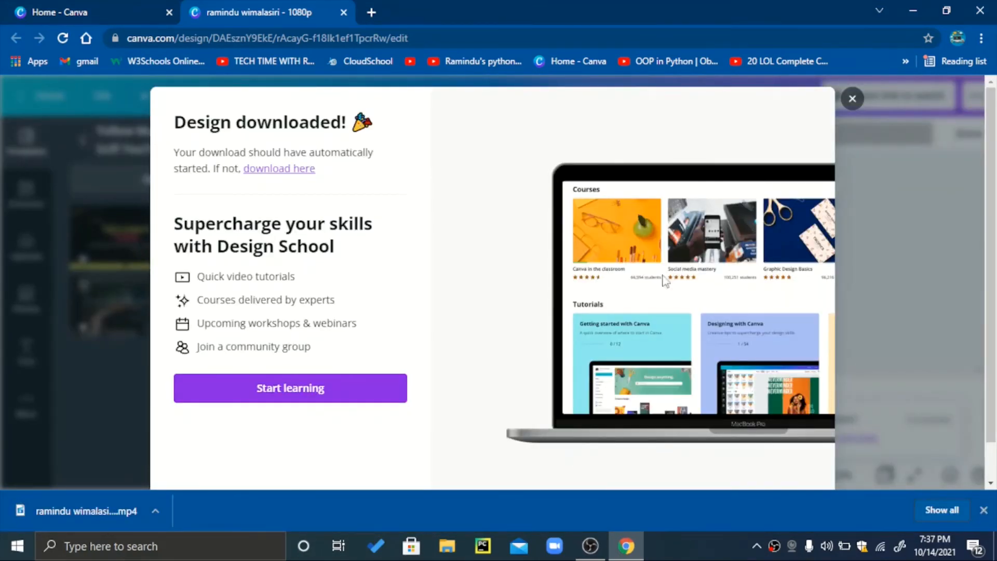
{"action": "left_click", "coordinate": [852, 98]}
{"action": "left_click", "coordinate": [853, 103]}
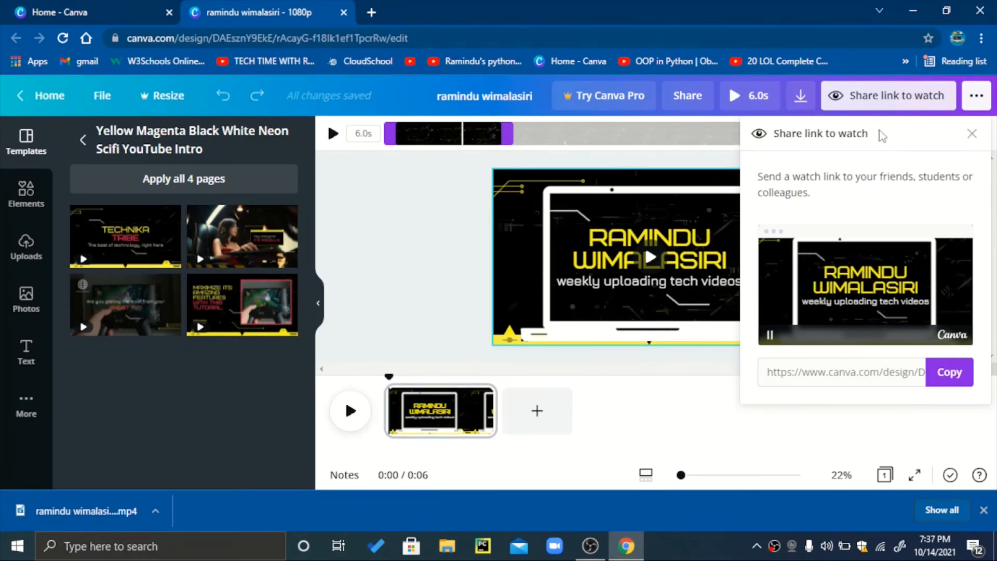
{"action": "left_click", "coordinate": [971, 133]}
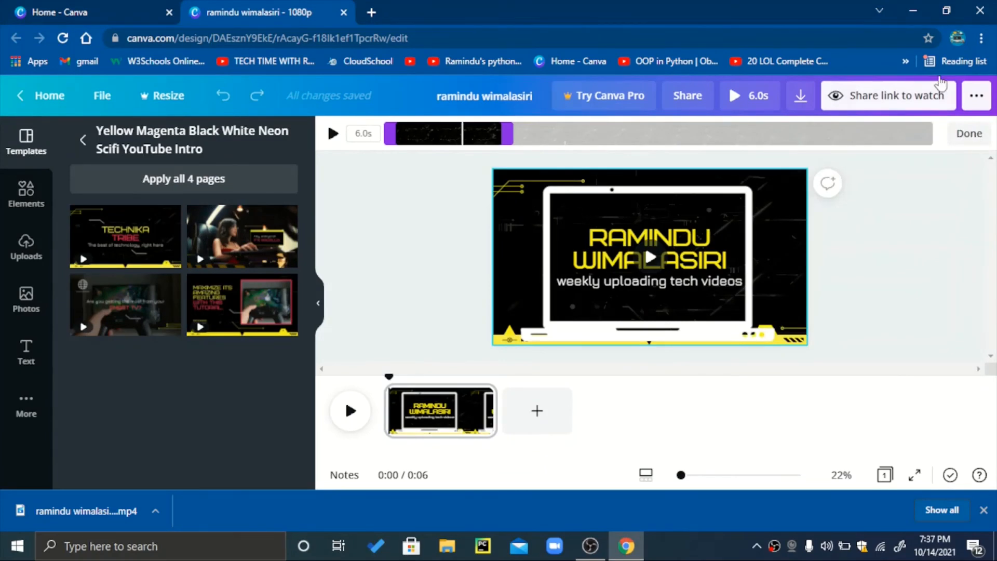
{"action": "left_click", "coordinate": [980, 11]}
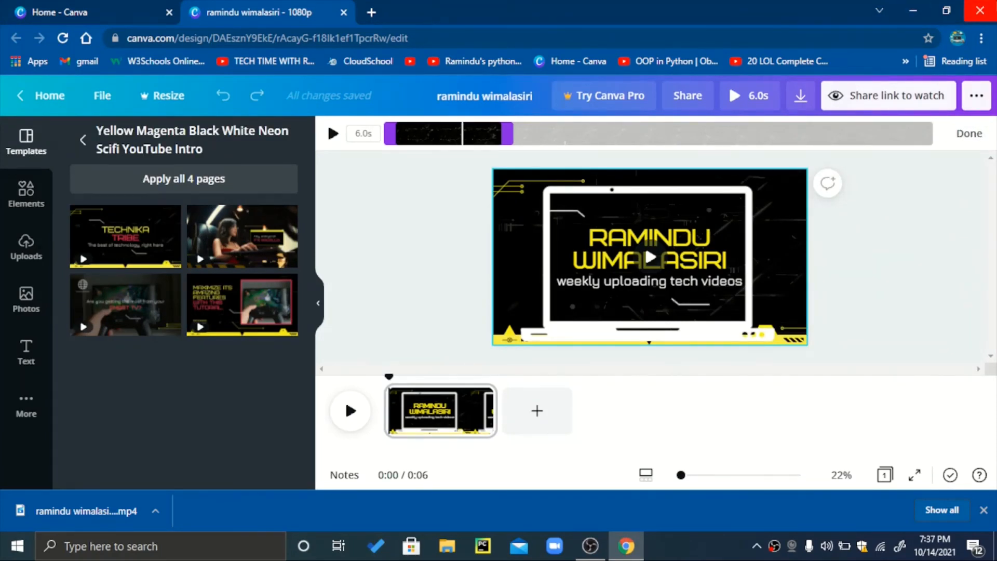